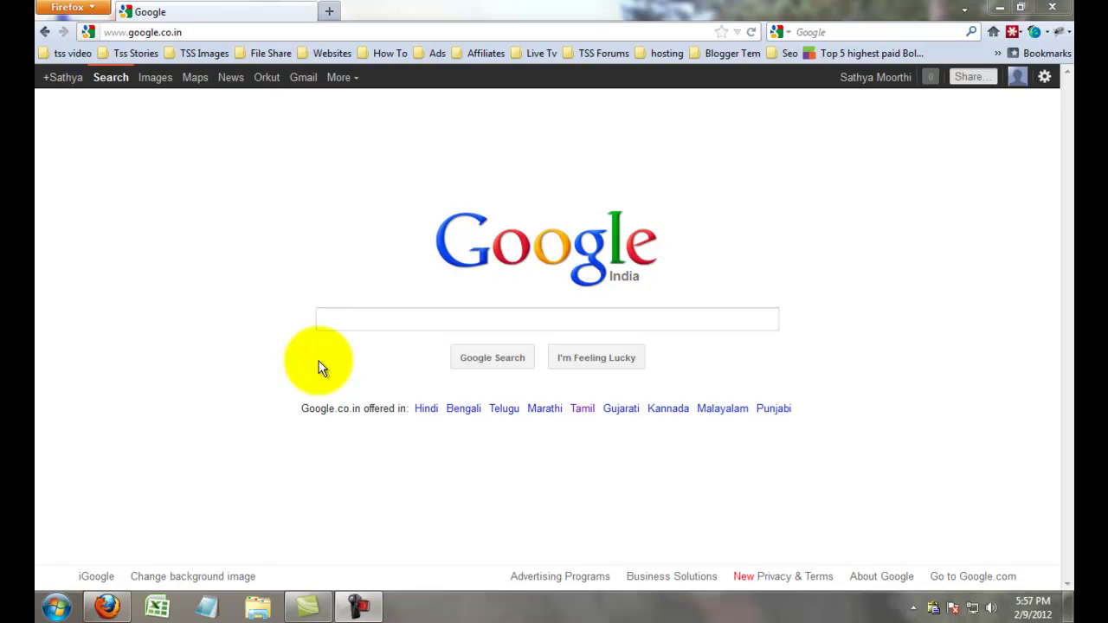
# Open blogger.com to reach the blog dashboard
pyautogui.click(306, 32)
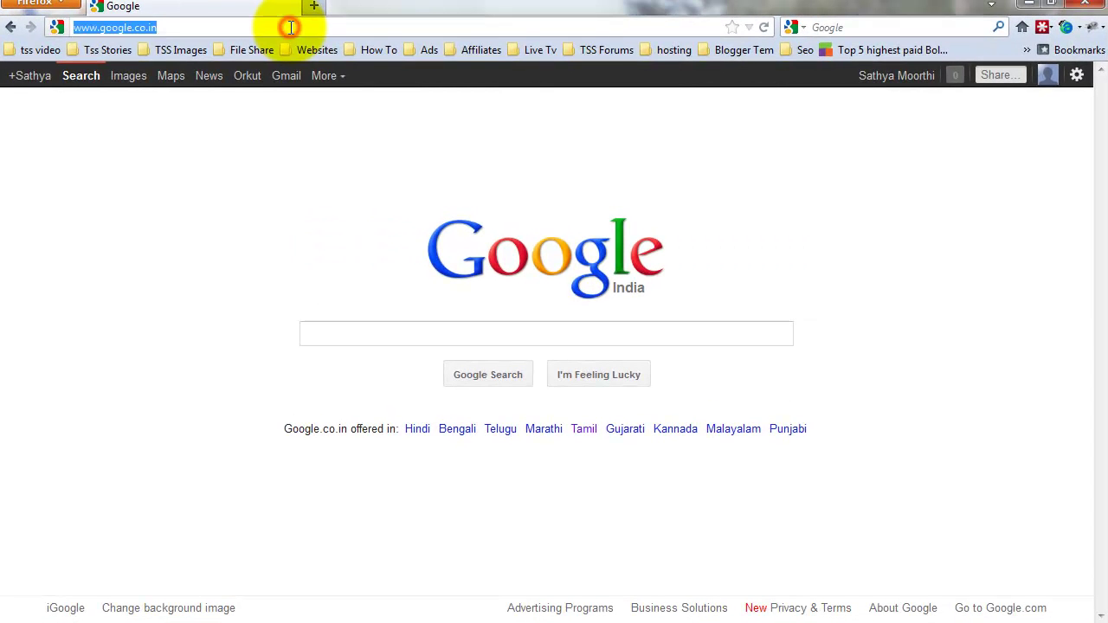
pyautogui.write('blohh')
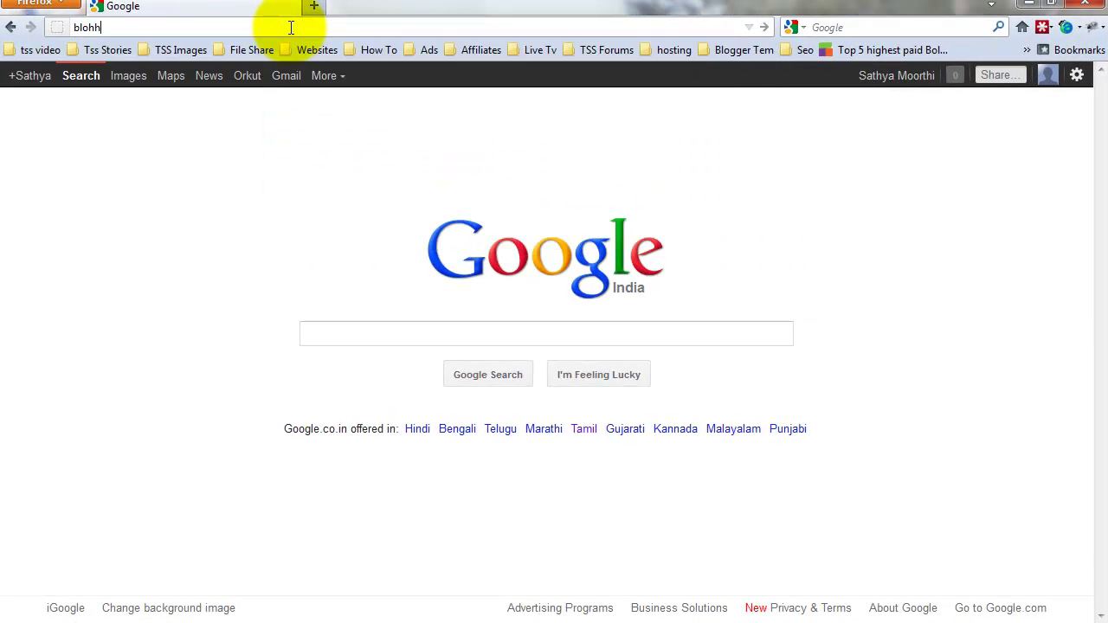
pyautogui.press('BackSpace')
pyautogui.press('BackSpace')
pyautogui.write('gger.com')
pyautogui.press('Return')
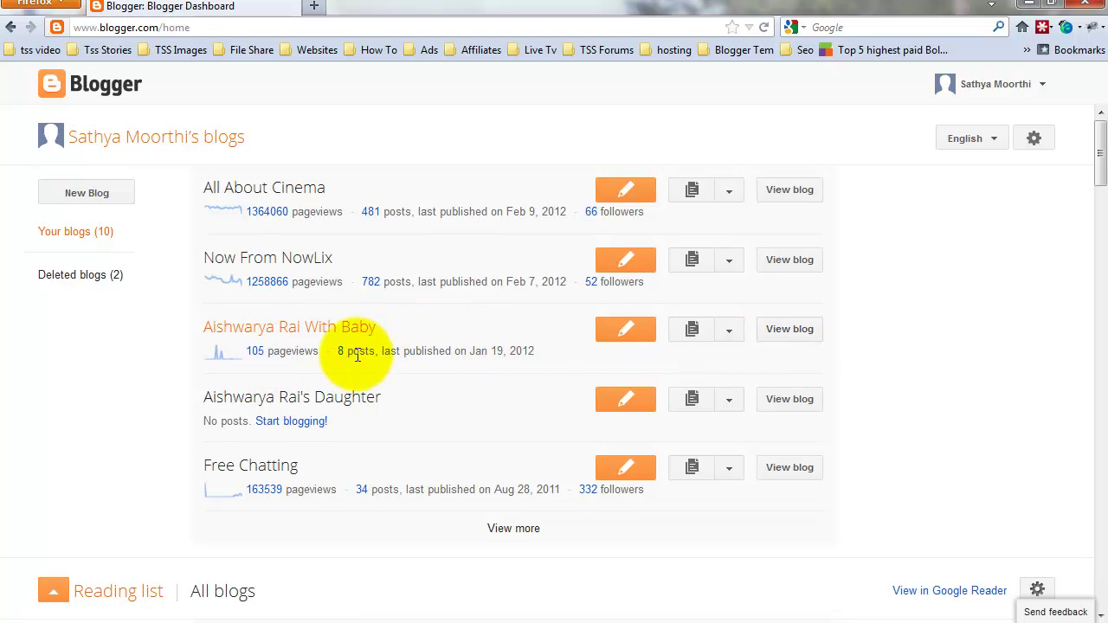
# Compare the post counts of the blogs Aishwarya Rai With Baby and Aishwarya Rai's Daughter
pyautogui.moveTo(347, 350); pyautogui.dragTo(322, 329)
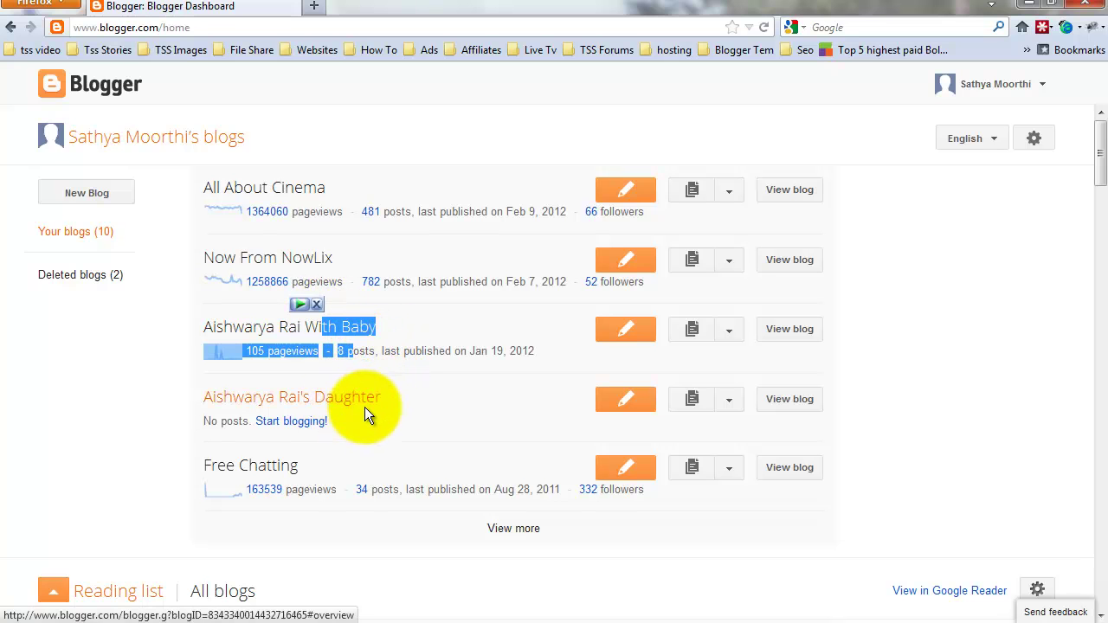
pyautogui.click(409, 410)
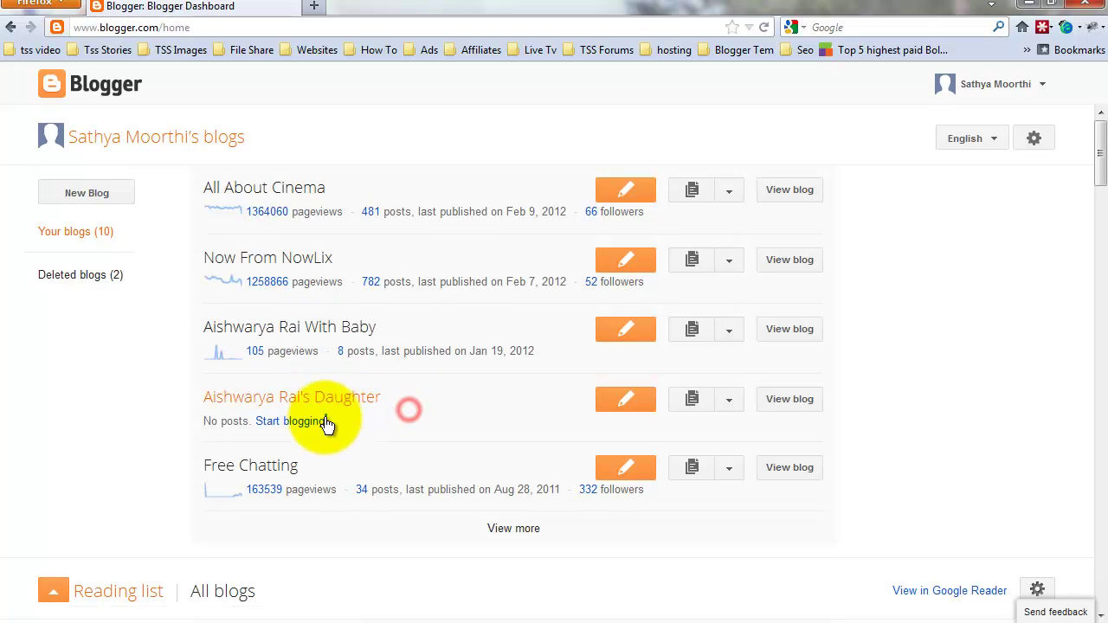
pyautogui.moveTo(327, 421); pyautogui.dragTo(195, 428)
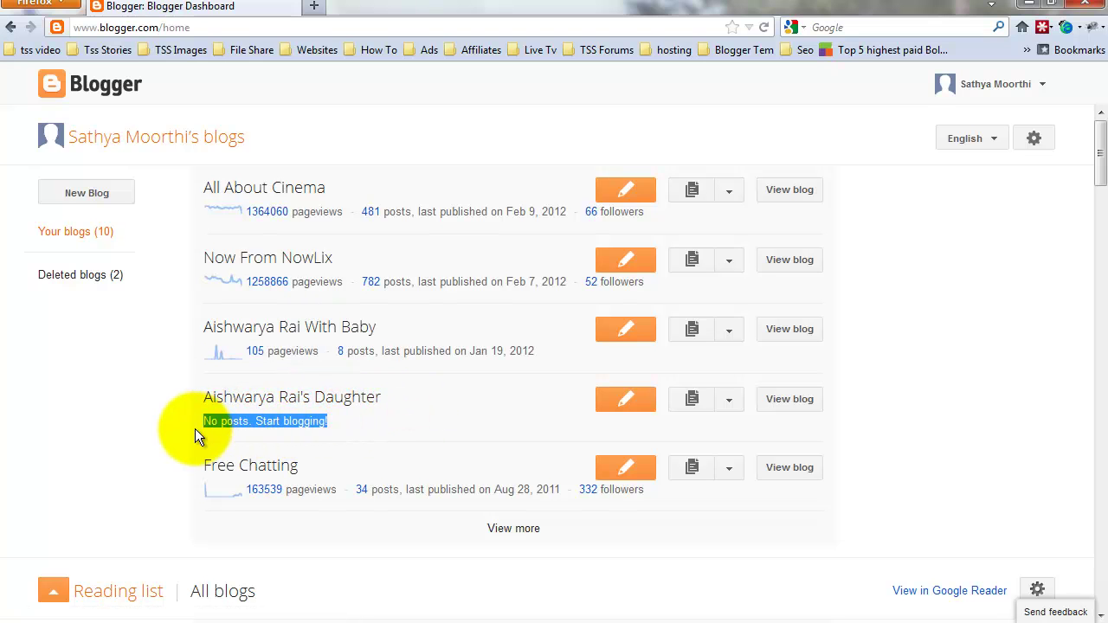
pyautogui.moveTo(335, 347); pyautogui.dragTo(355, 348)
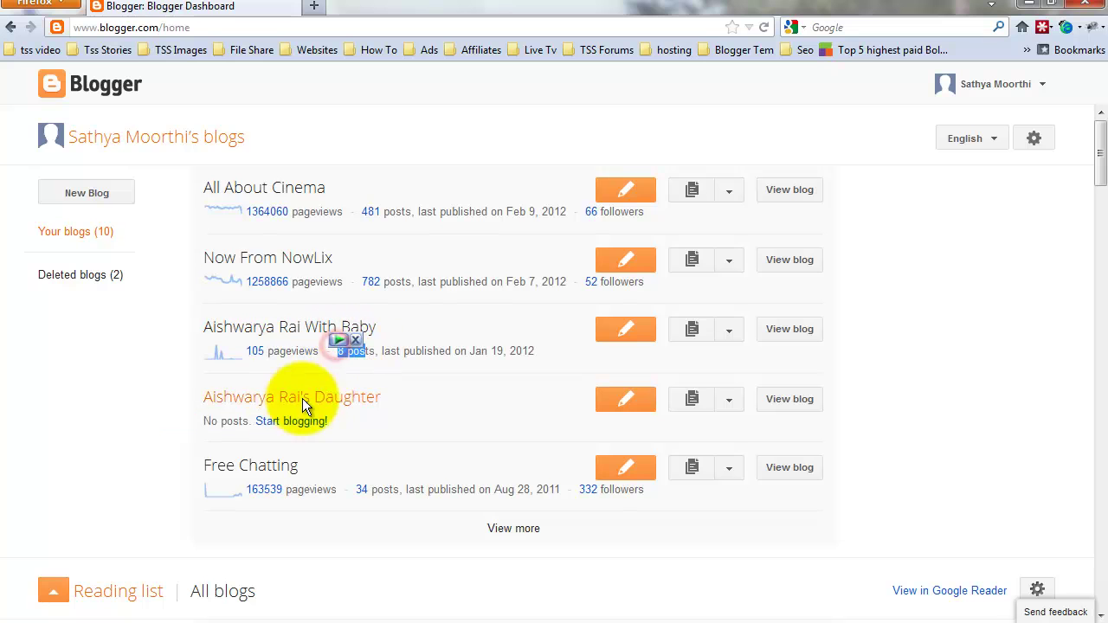
pyautogui.moveTo(209, 421); pyautogui.dragTo(381, 429)
pyautogui.click(388, 431)
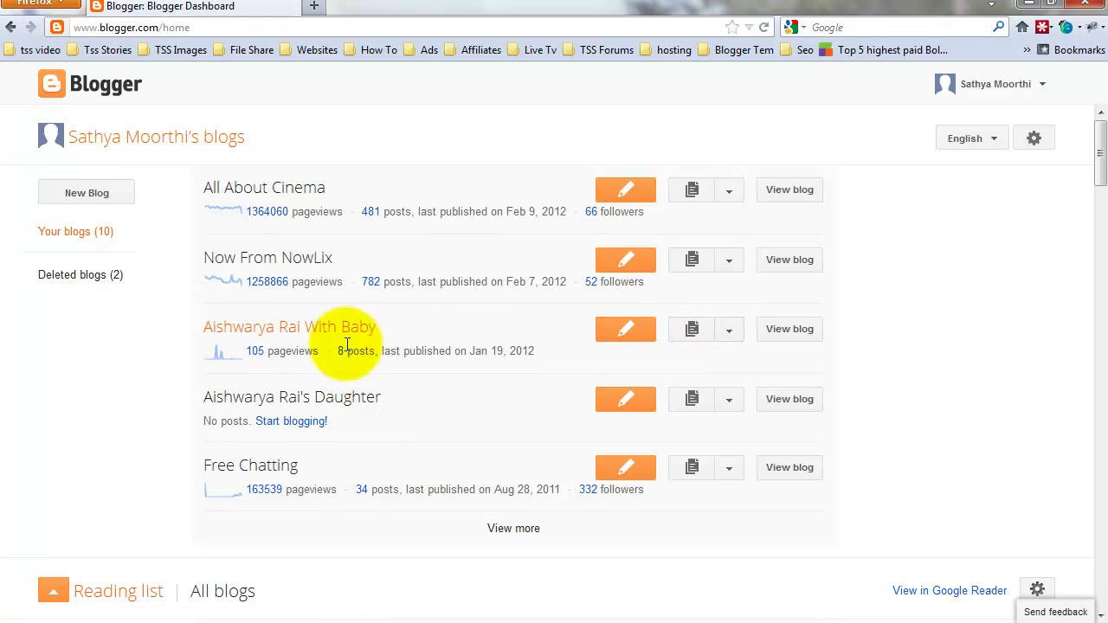
# Open the Other settings page of the blog Aishwarya Rai With Baby
pyautogui.click(727, 336)
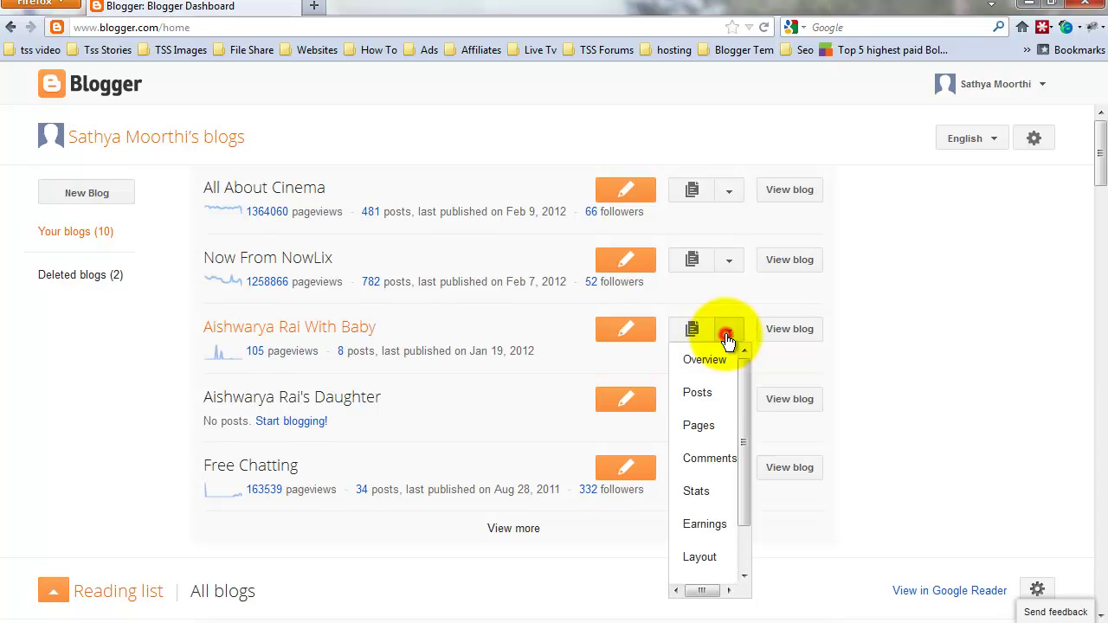
pyautogui.scroll(-2, 710, 502)
pyautogui.click(713, 567)
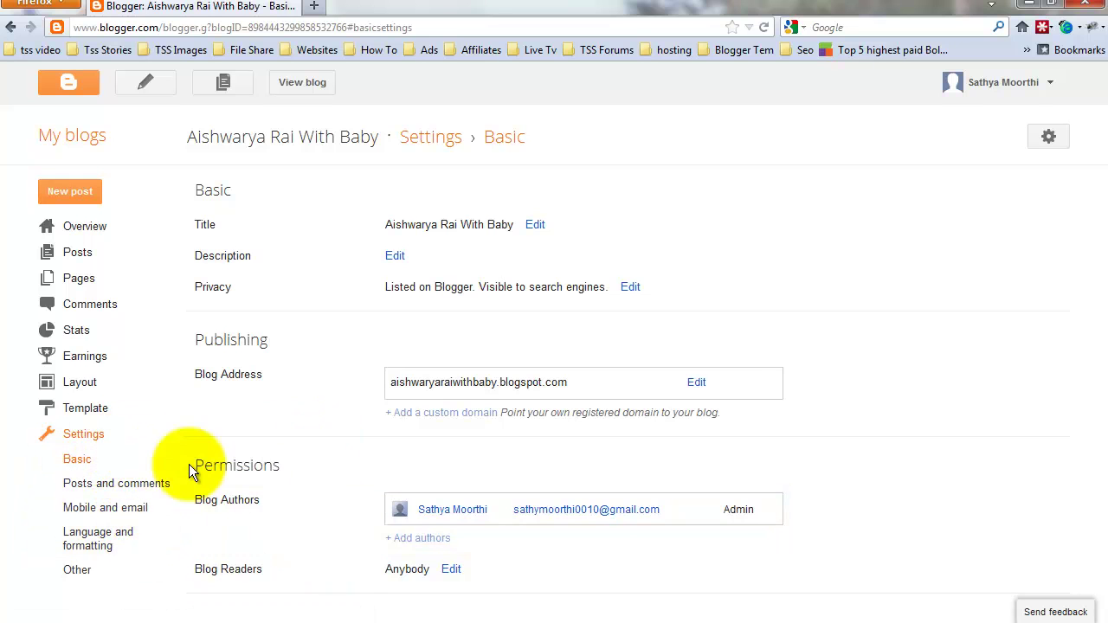
pyautogui.click(100, 486)
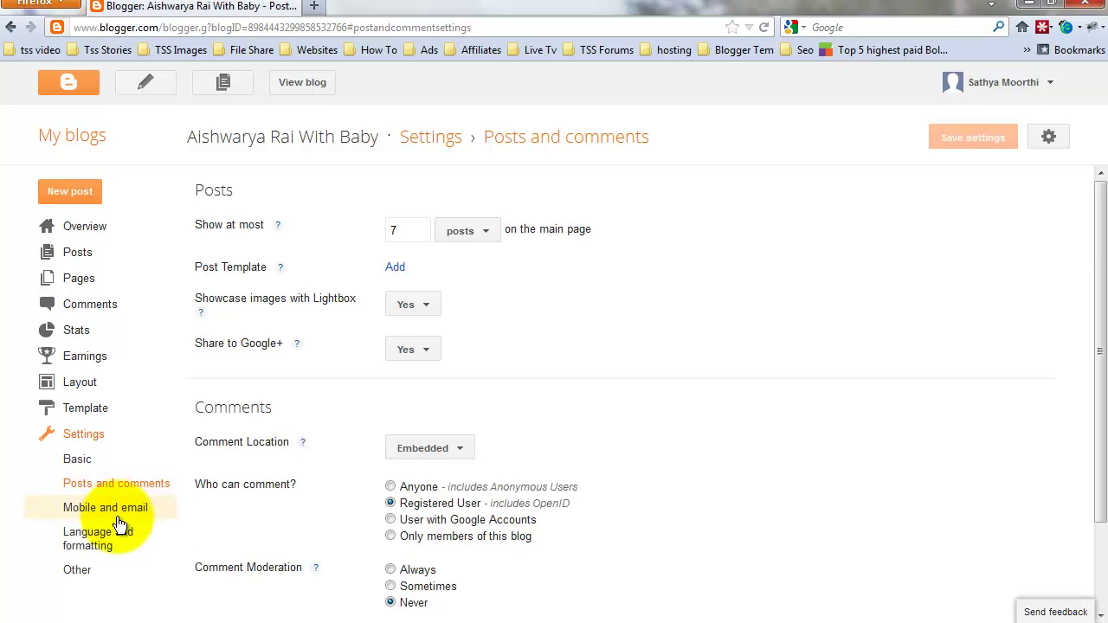
pyautogui.scroll(-3, 176, 519)
pyautogui.scroll(3, 176, 524)
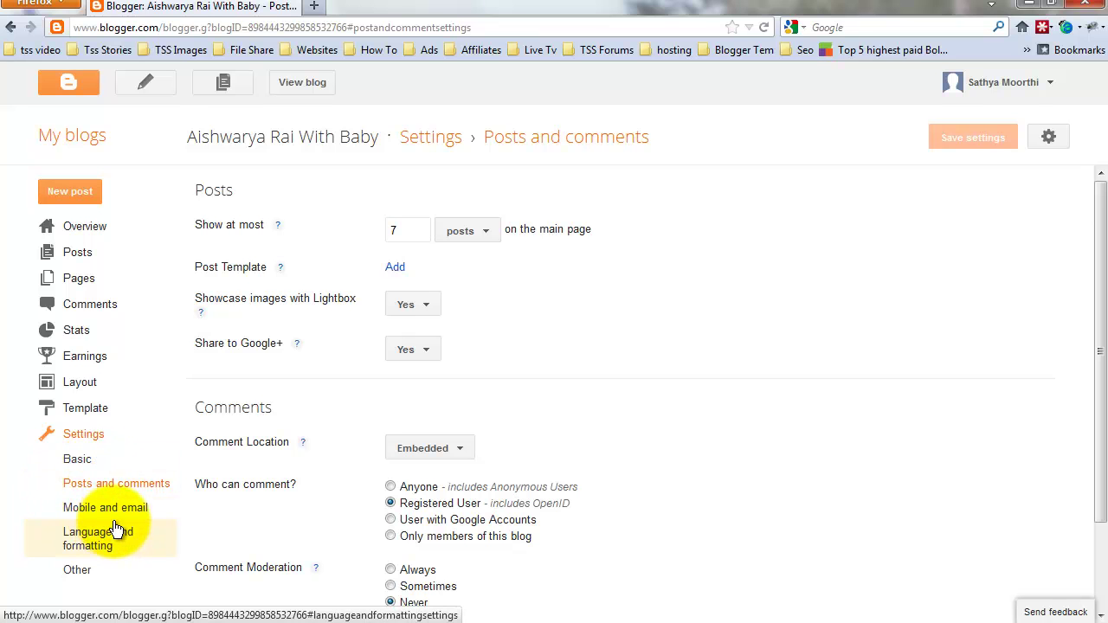
pyautogui.click(94, 573)
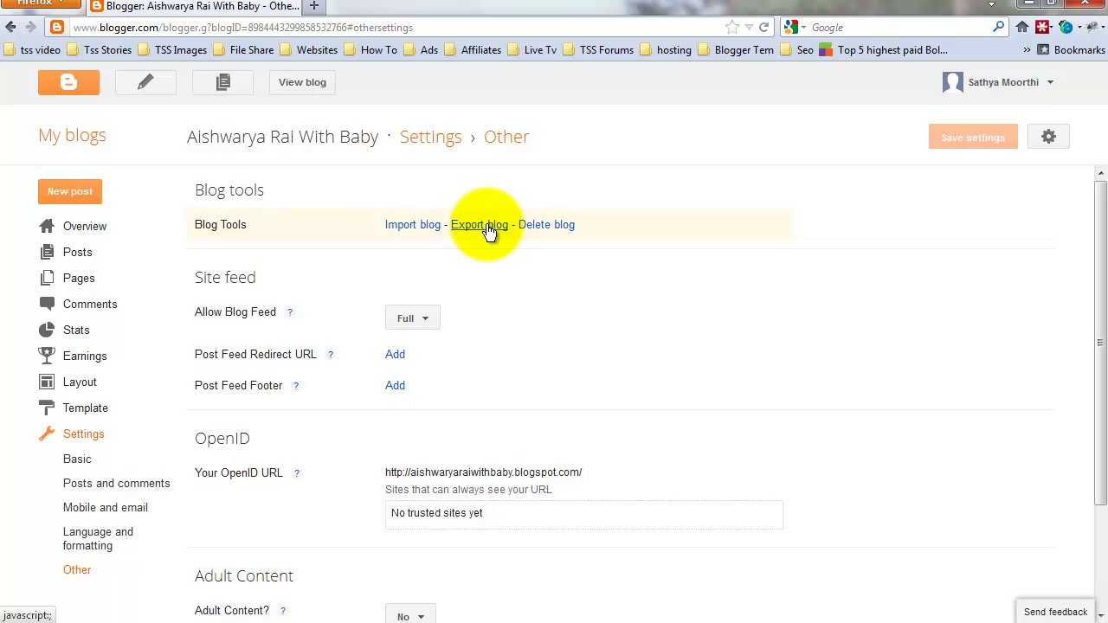
# Export the blog, save the download blog-02-09-2012.xml, and close the downloads list
pyautogui.click(490, 229)
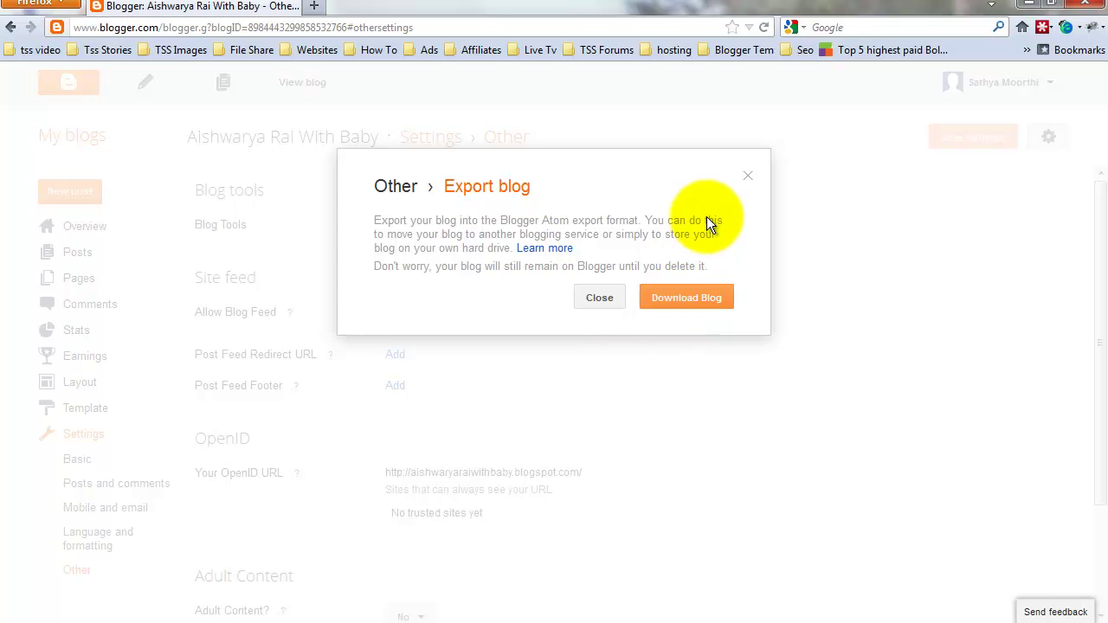
pyautogui.click(684, 303)
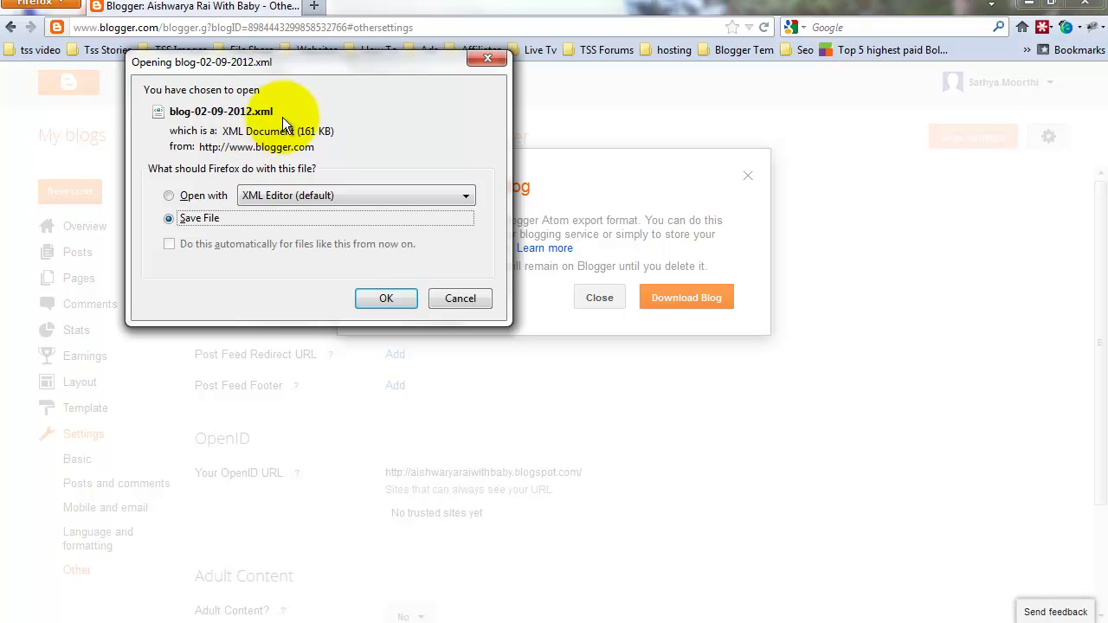
pyautogui.click(393, 297)
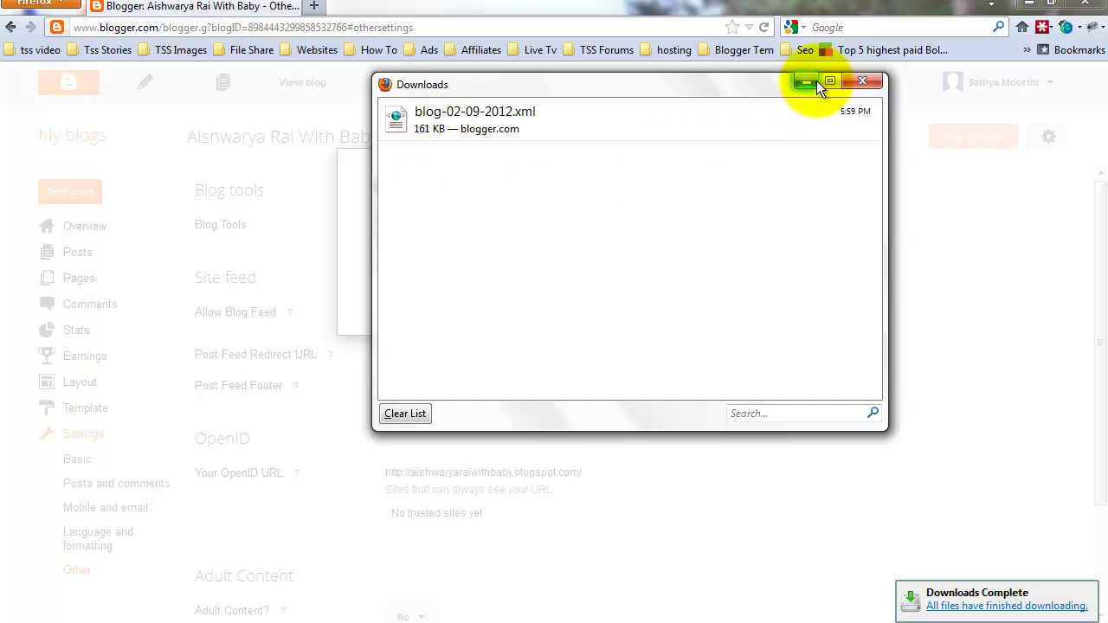
pyautogui.click(869, 84)
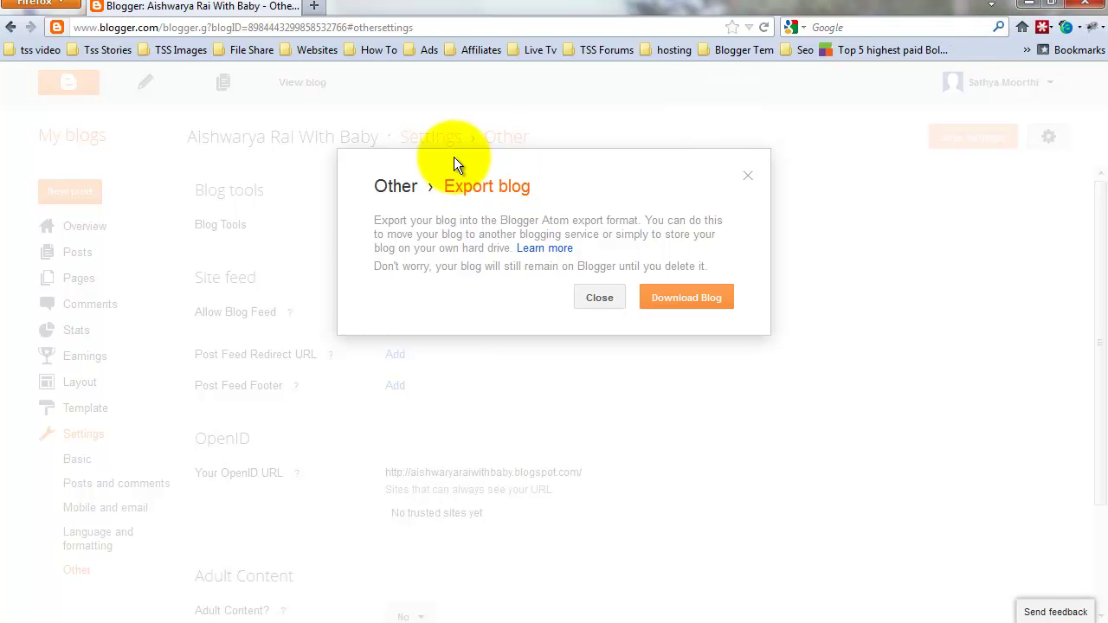
# Show the downloaded blog-02-09-2012.xml in its containing folder, then dismiss the folder, downloads list and export dialog
pyautogui.hotkey('ctrl', 'j')
pyautogui.click(485, 119)
pyautogui.rightClick(485, 119)
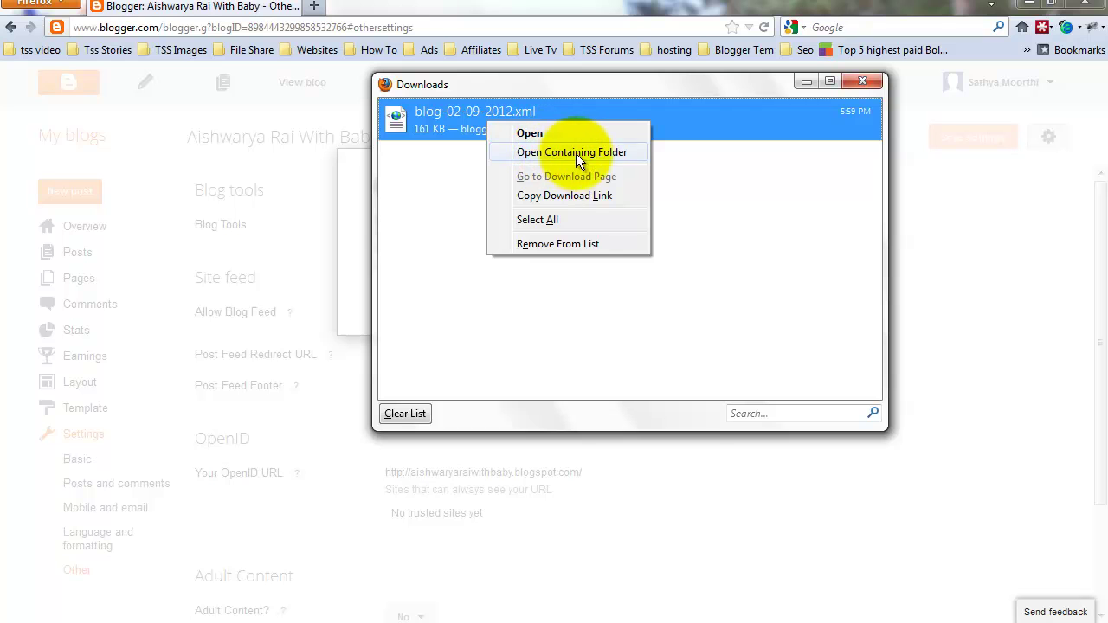
pyautogui.click(590, 153)
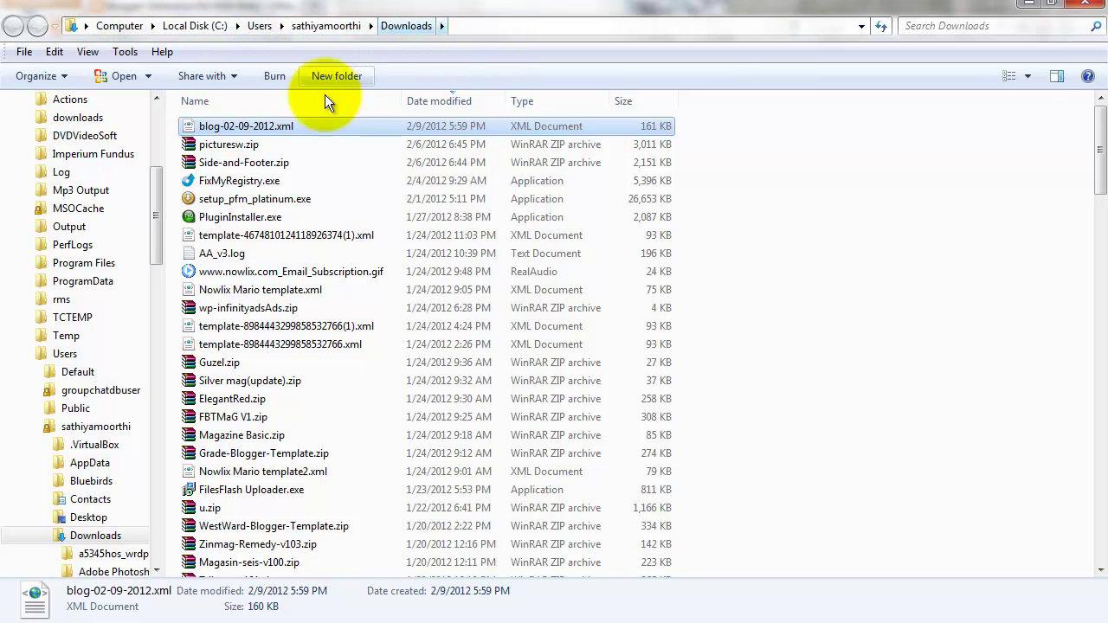
pyautogui.click(1030, 3)
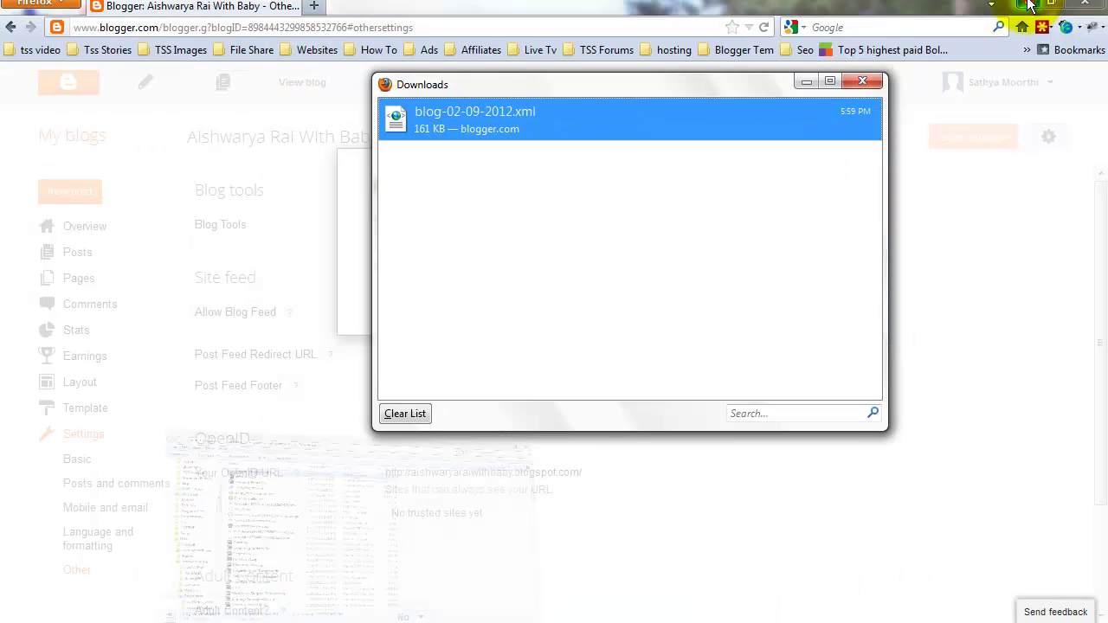
pyautogui.click(862, 83)
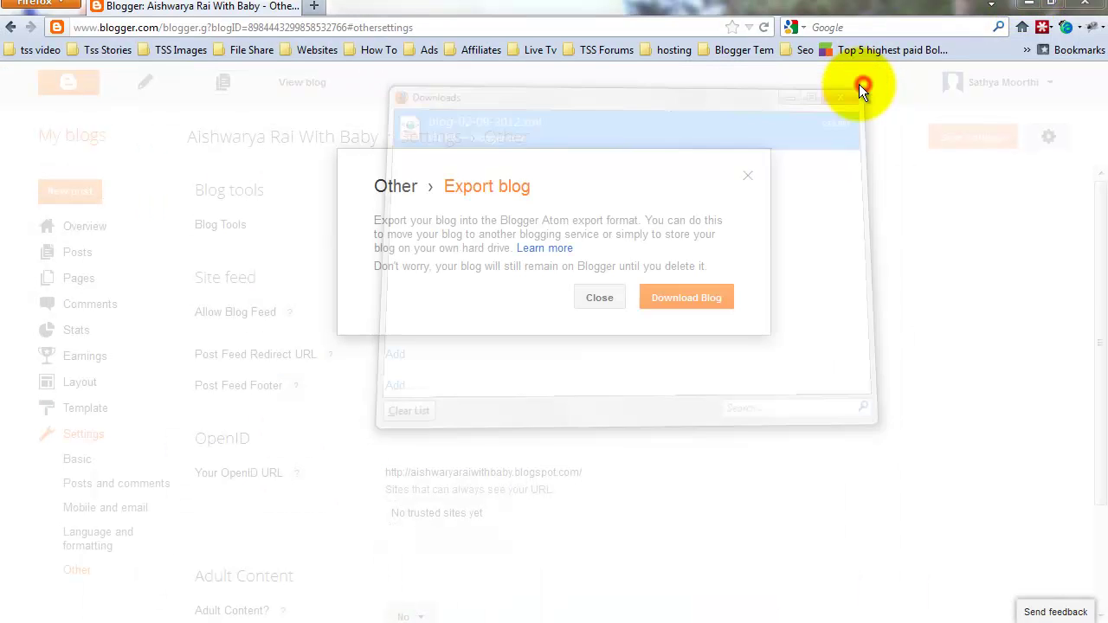
pyautogui.click(606, 300)
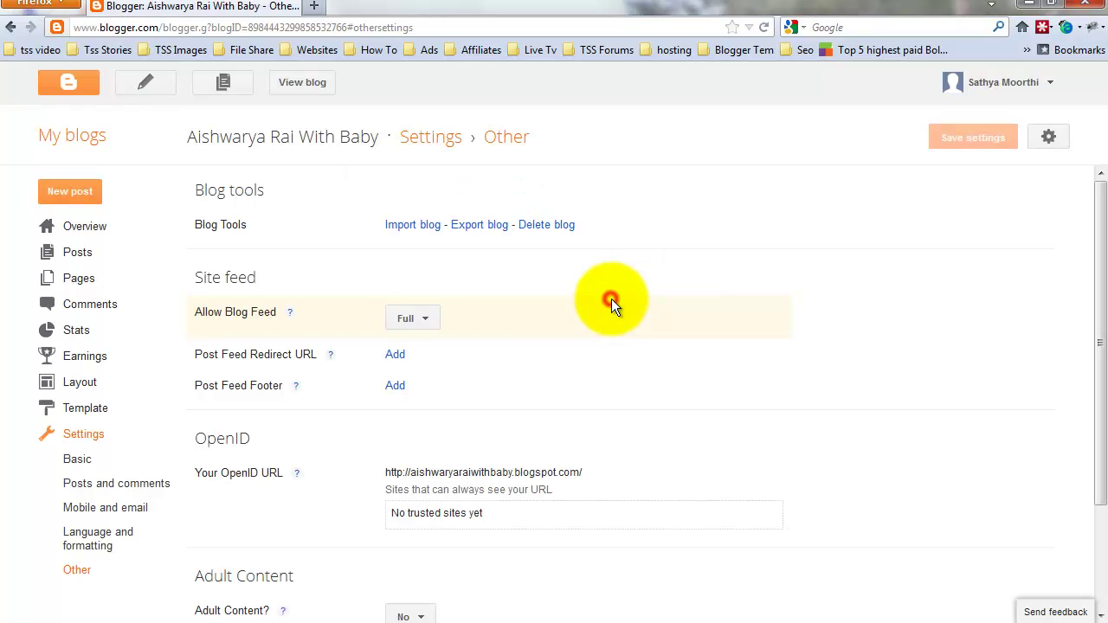
# Return to the blog list and open the Other settings page of Aishwarya Rai's Daughter
pyautogui.click(81, 148)
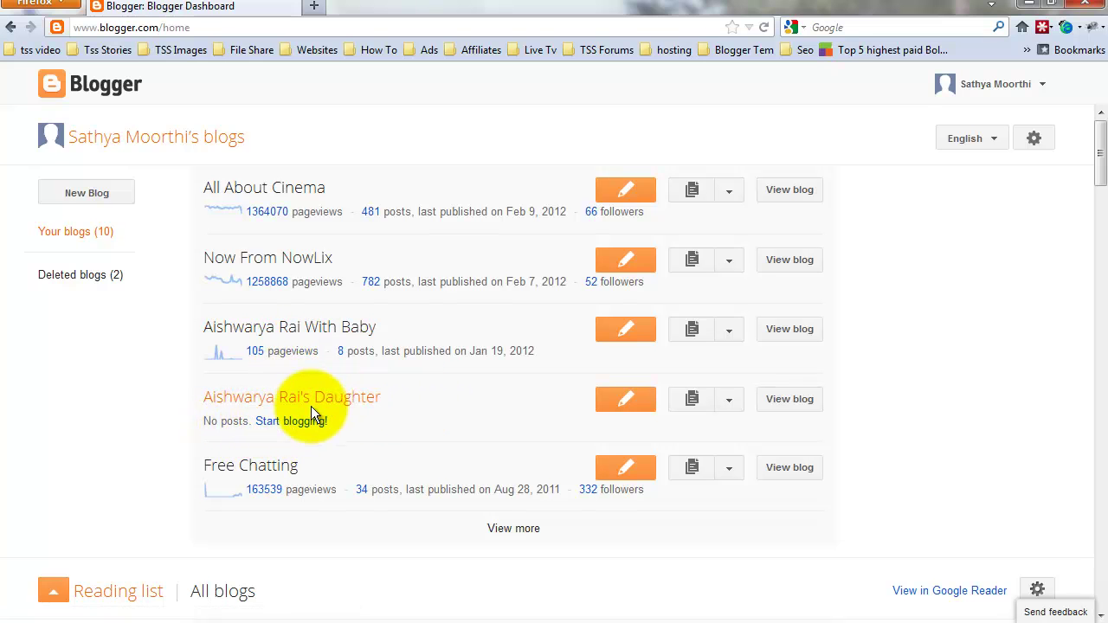
pyautogui.click(729, 400)
pyautogui.click(727, 367)
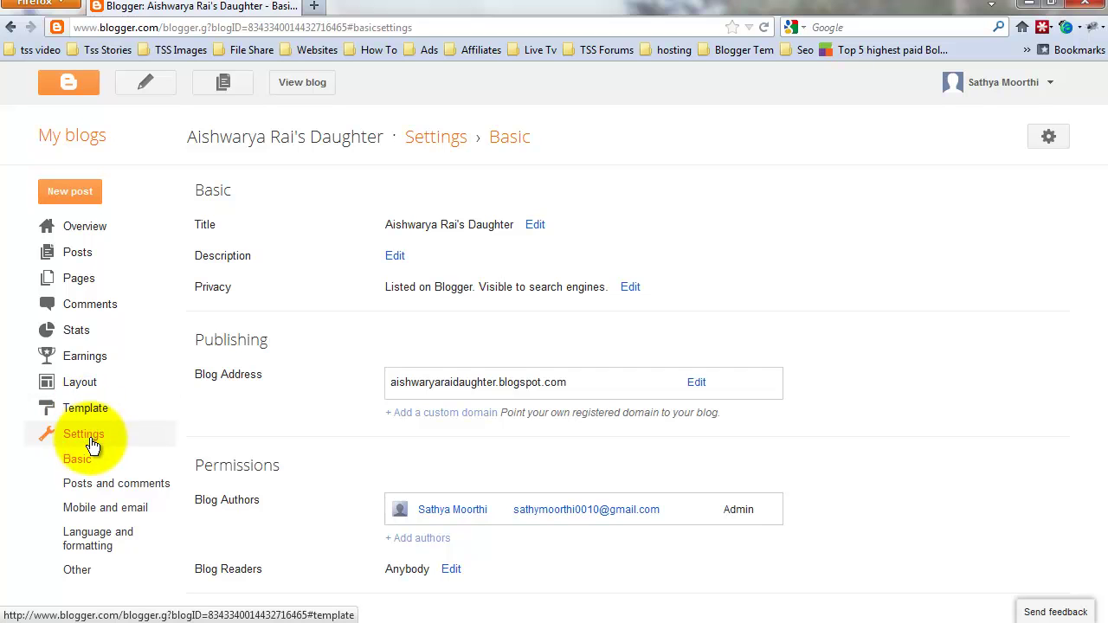
pyautogui.click(94, 570)
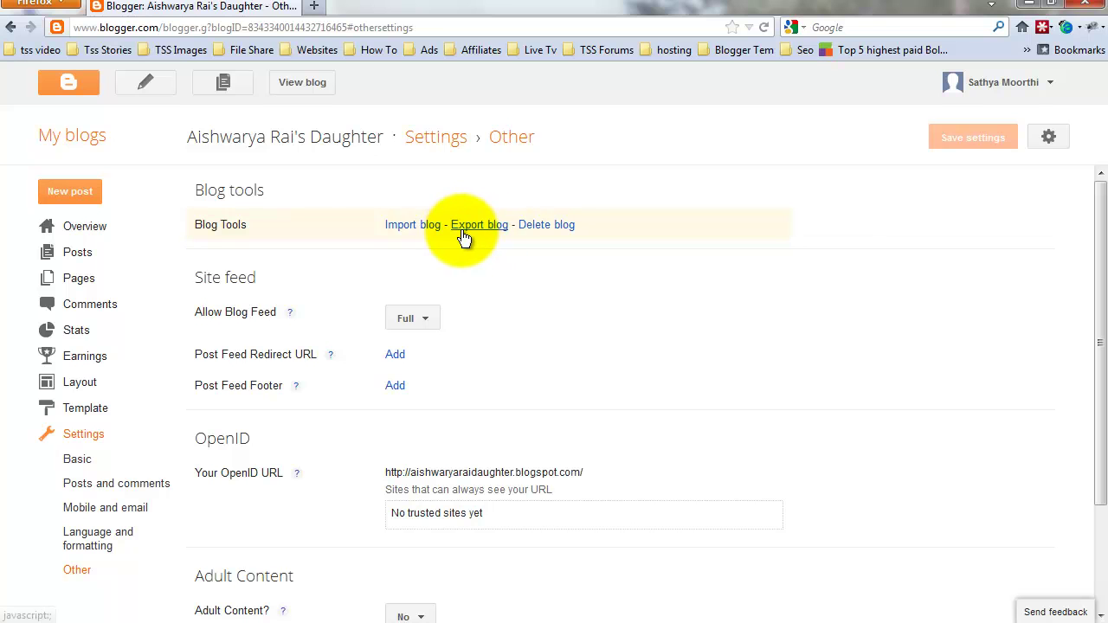
# Start a blog import and choose blog-02-09-2012.xml from the Downloads folder as the exported blog file
pyautogui.click(416, 226)
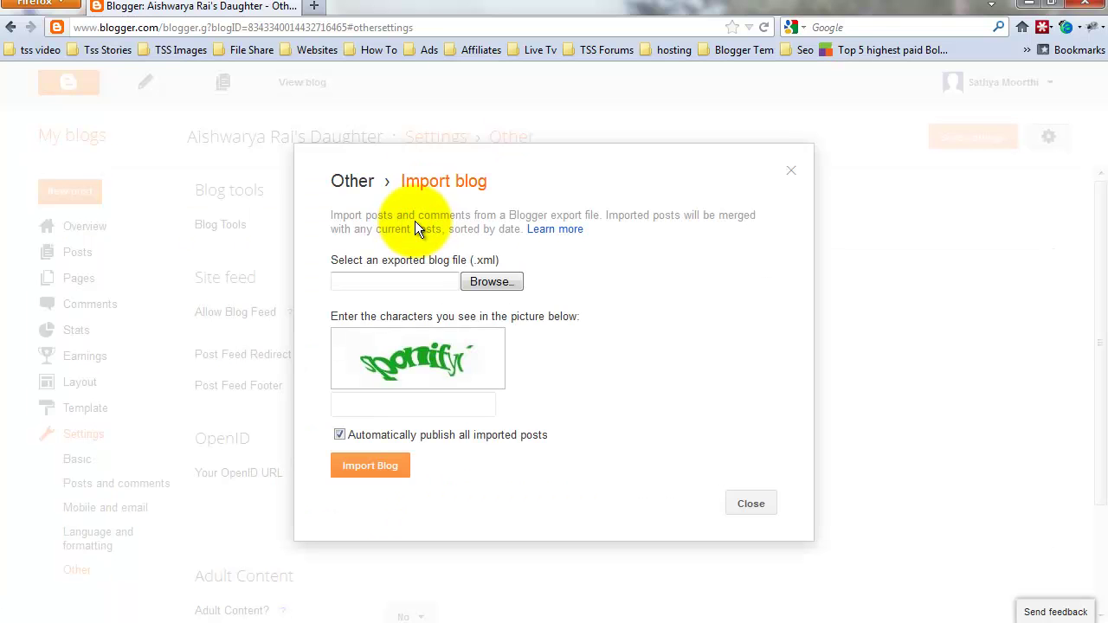
pyautogui.click(411, 283)
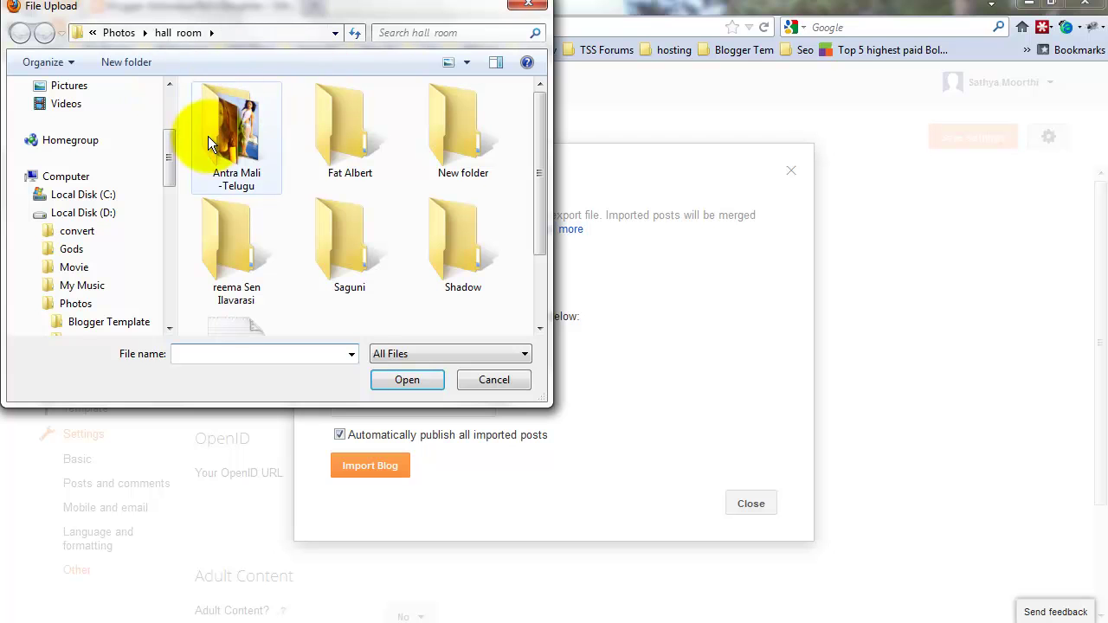
pyautogui.moveTo(168, 168); pyautogui.dragTo(163, 93)
pyautogui.click(79, 131)
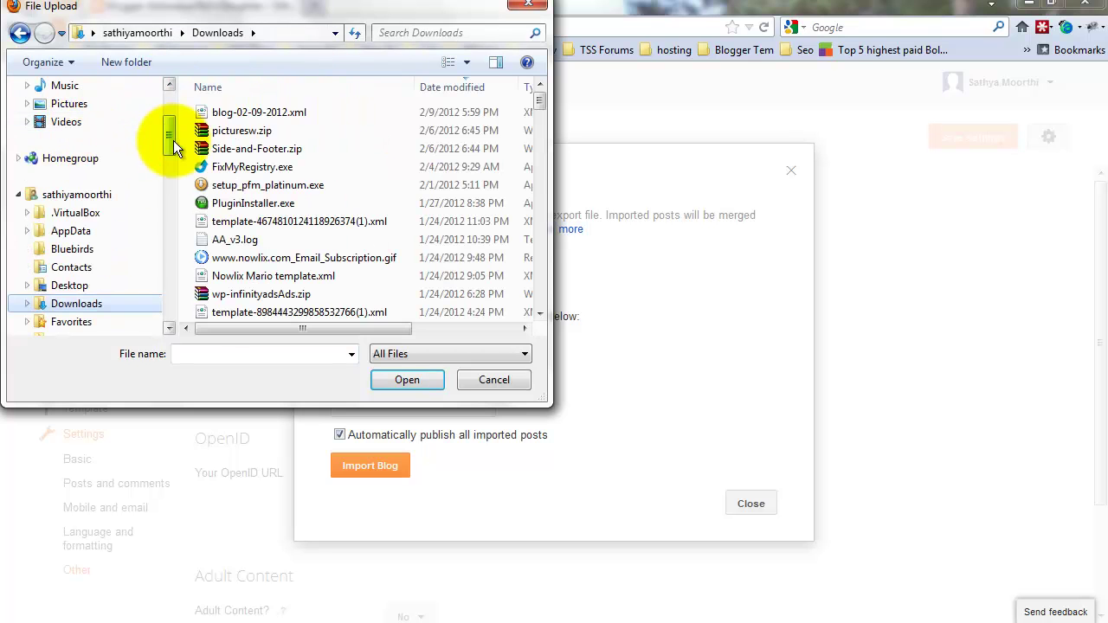
pyautogui.click(230, 116)
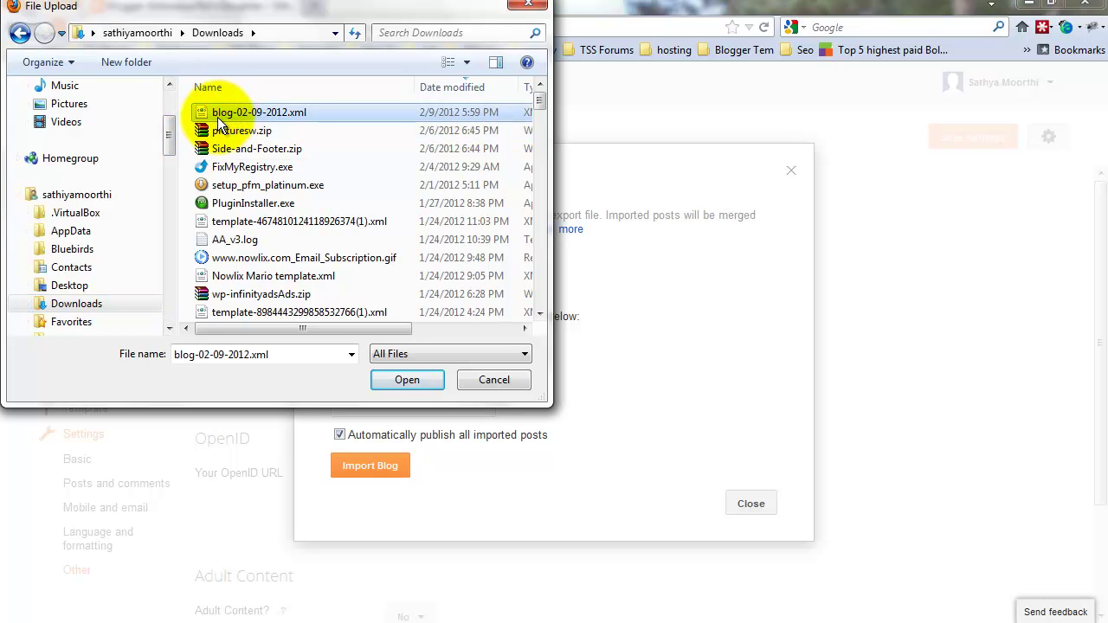
pyautogui.doubleClick(217, 117)
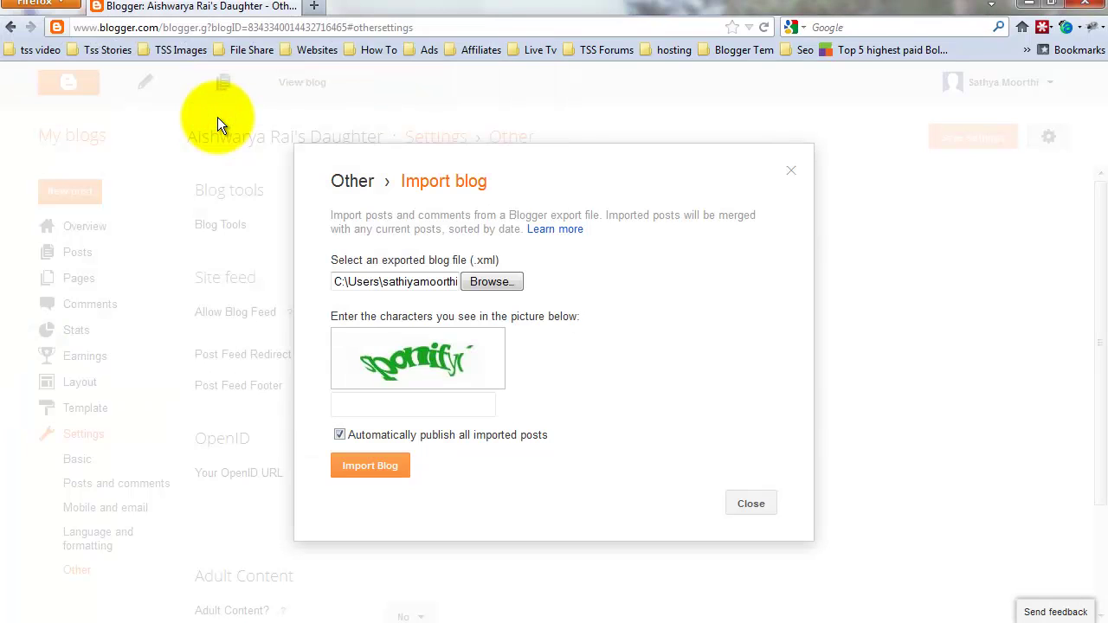
# Enter the picture verification characters and import the blog with automatic publishing of imported posts enabled
pyautogui.click(385, 405)
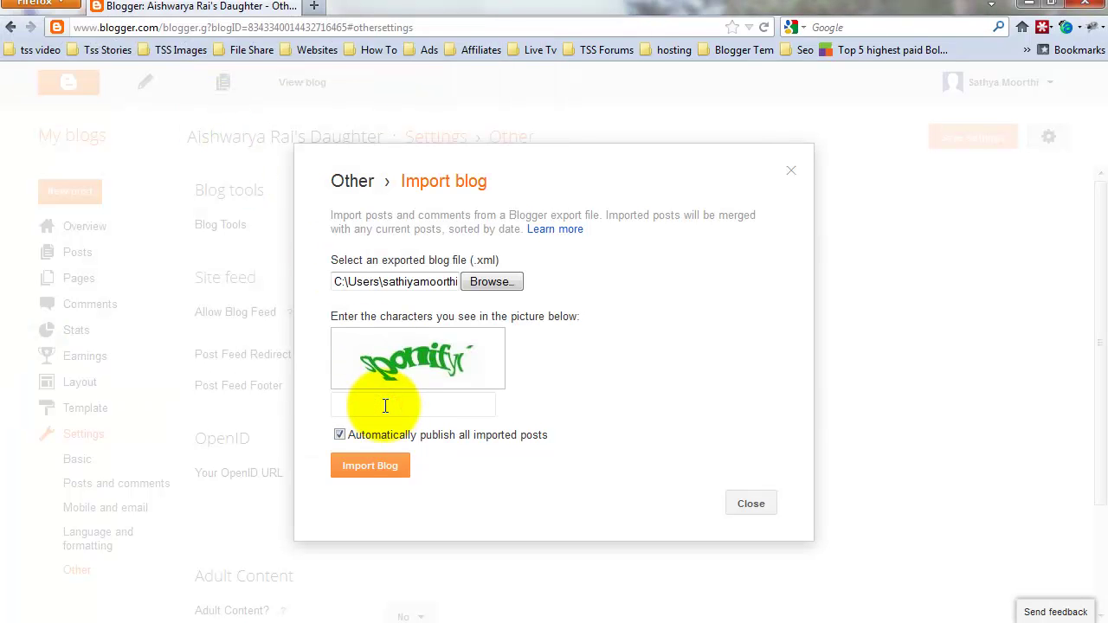
pyautogui.write('sponifyi')
pyautogui.click(376, 466)
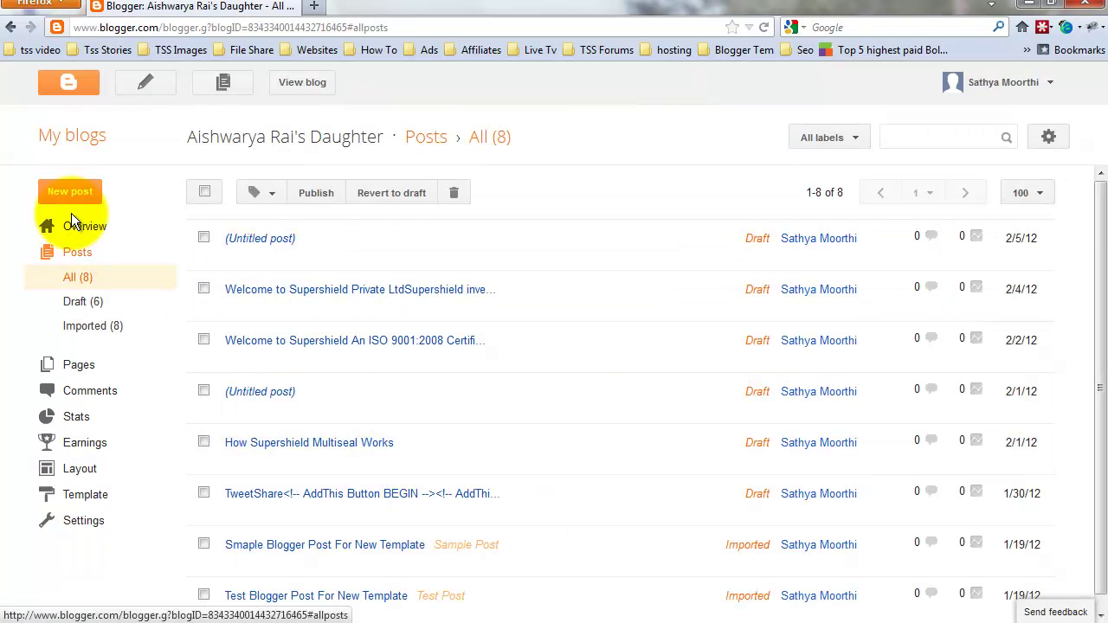
# Return to the blog list and compare the post counts of Aishwarya Rai's Daughter and Aishwarya Rai With Baby
pyautogui.click(96, 145)
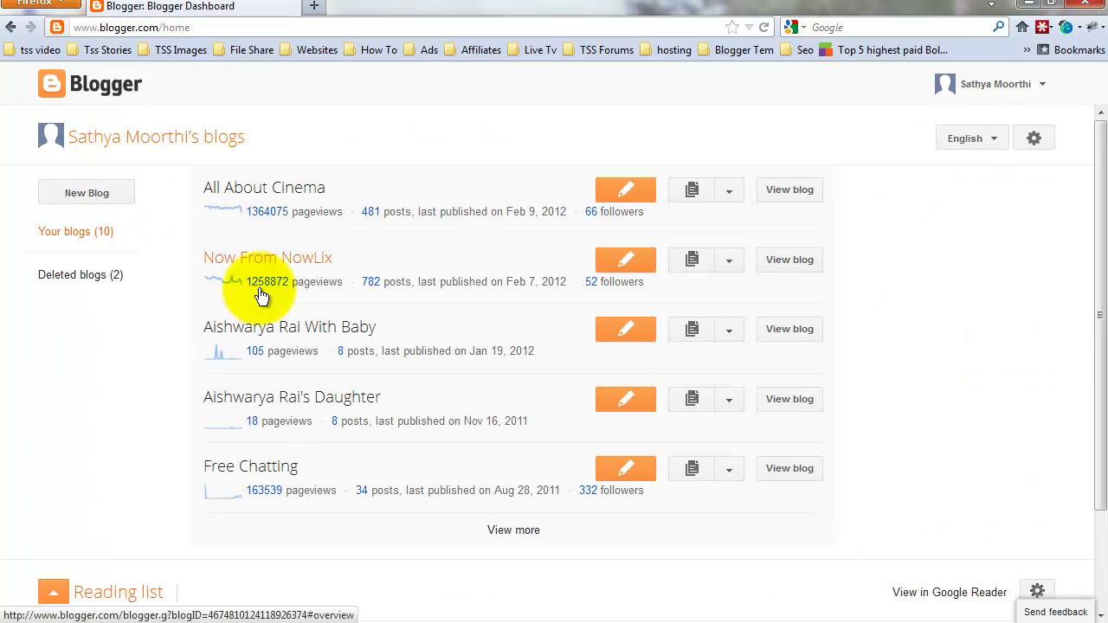
pyautogui.doubleClick(334, 424)
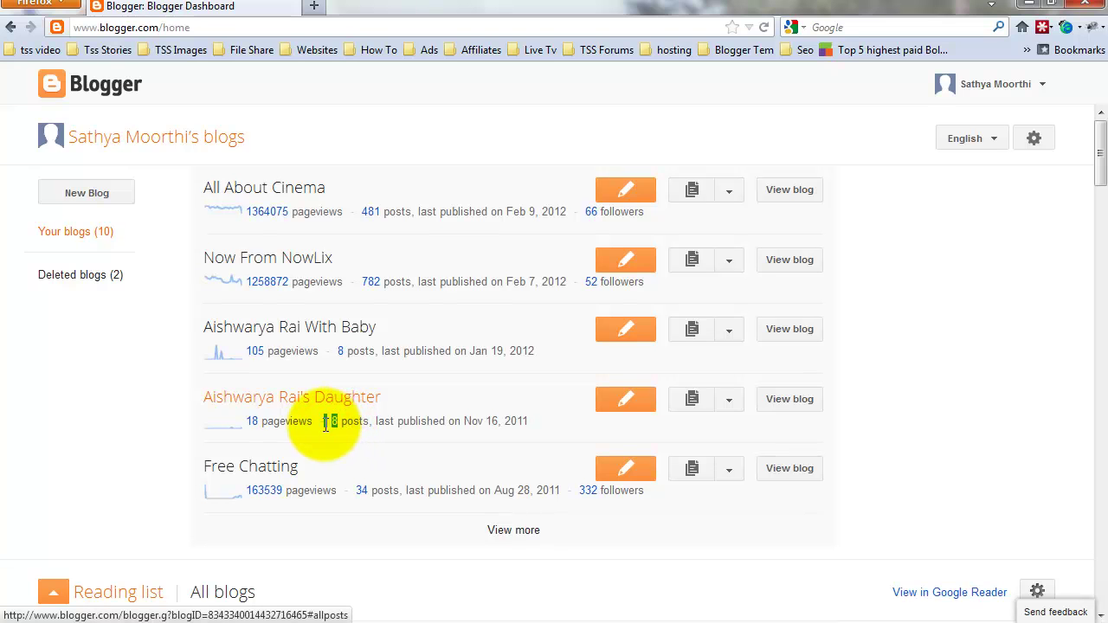
pyautogui.doubleClick(341, 352)
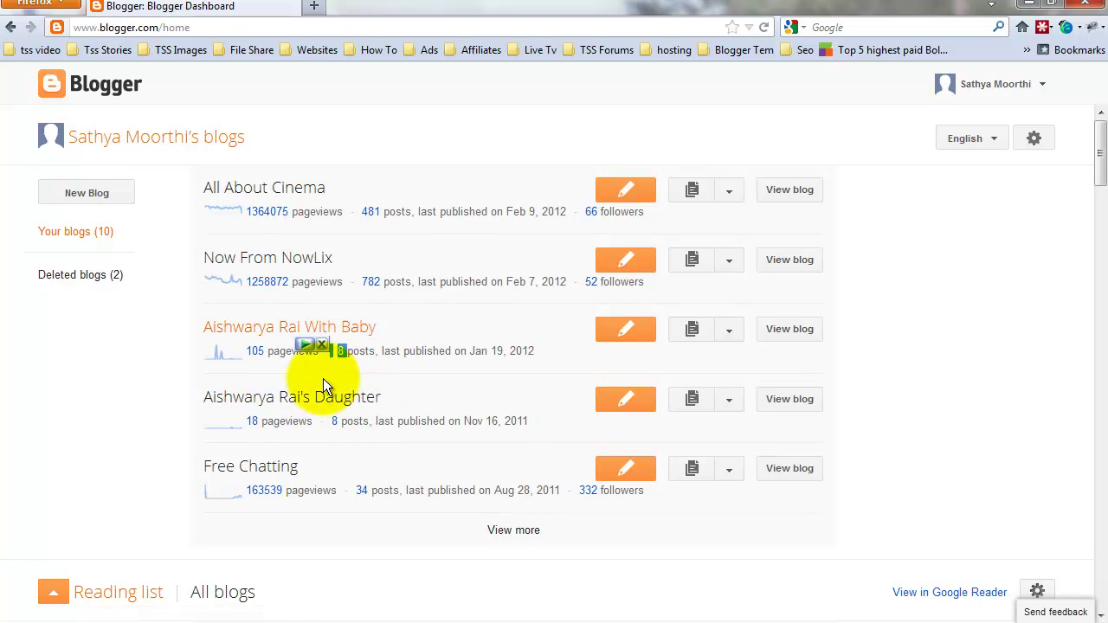
# Verify that the post count of Aishwarya Rai's Daughter matches that of the source blog, Aishwarya Rai With Baby
pyautogui.doubleClick(329, 421)
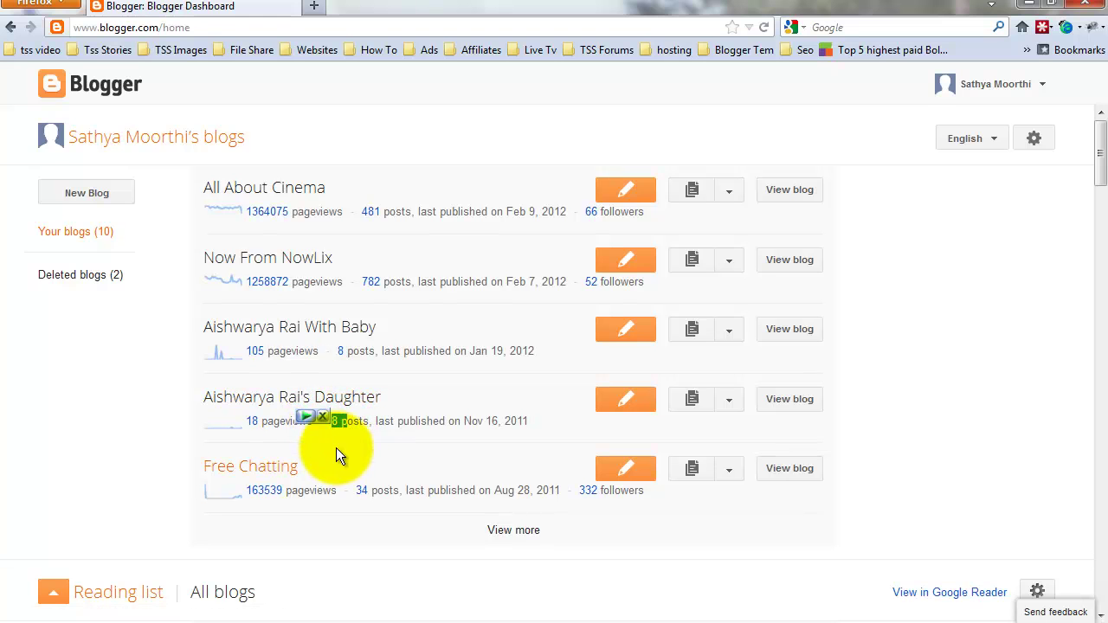
pyautogui.click(373, 431)
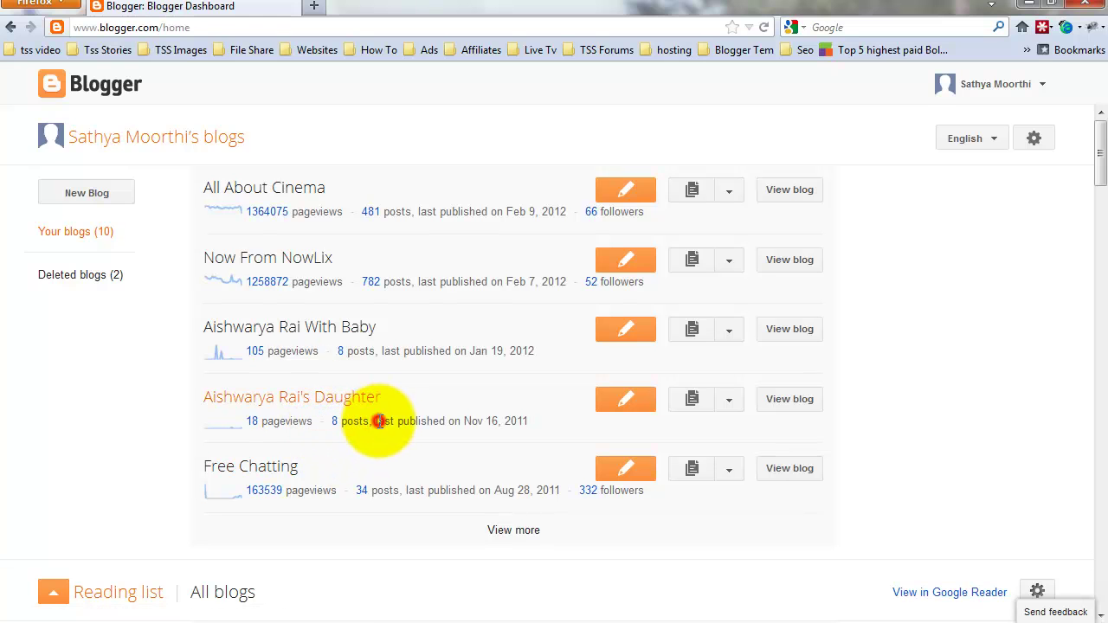
pyautogui.doubleClick(339, 351)
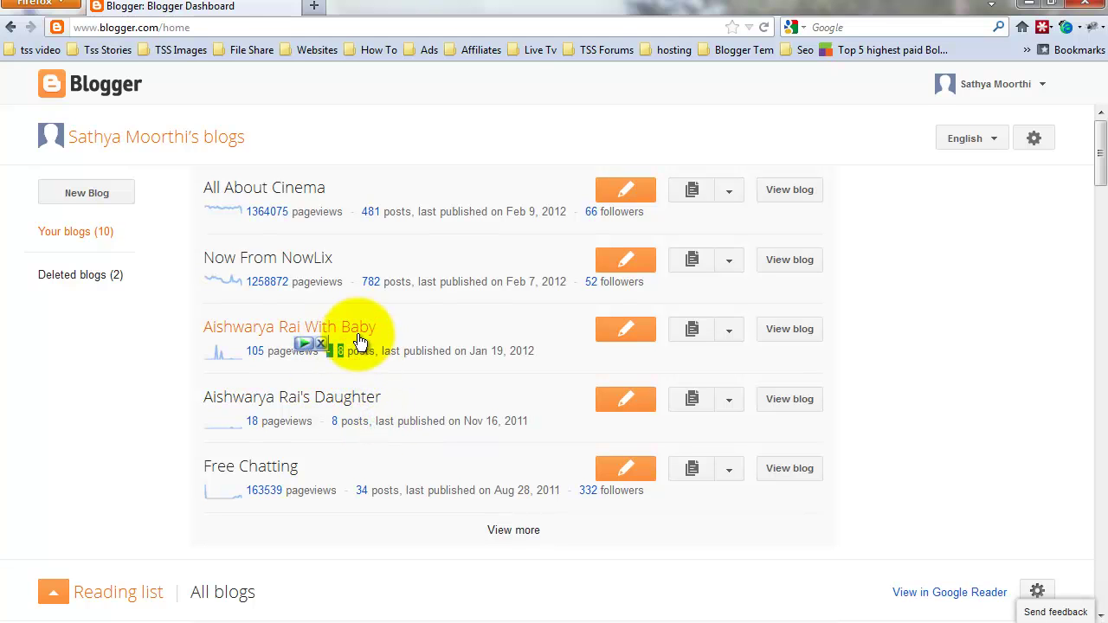
pyautogui.moveTo(356, 420); pyautogui.dragTo(334, 422)
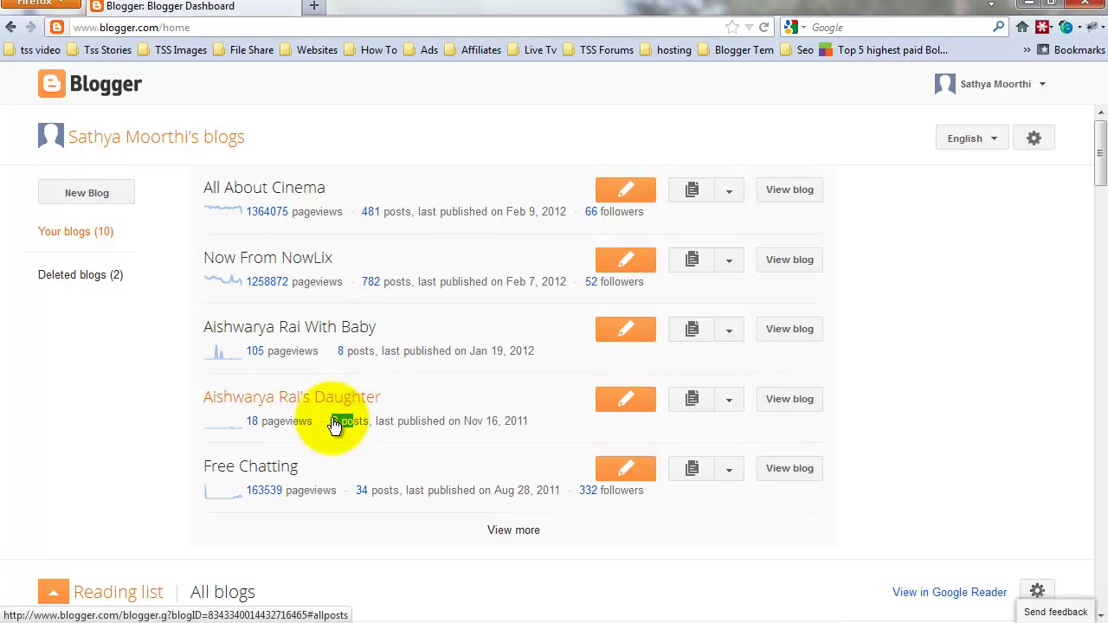
# Delete all posts from Aishwarya Rai With Baby, including drafts, and return to the blog list
pyautogui.click(344, 357)
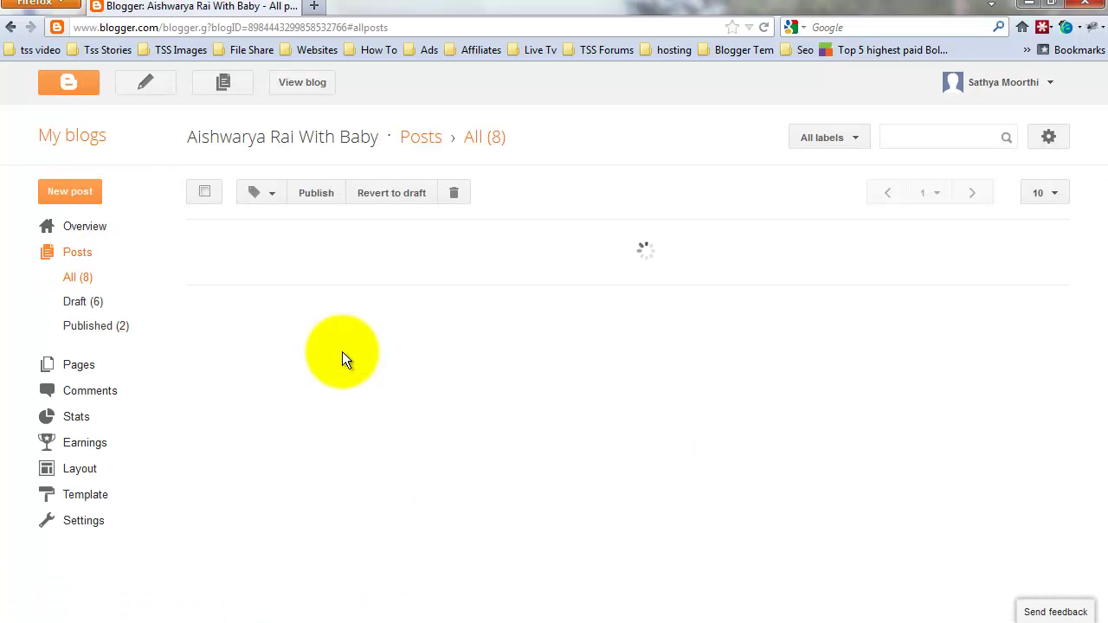
pyautogui.click(204, 193)
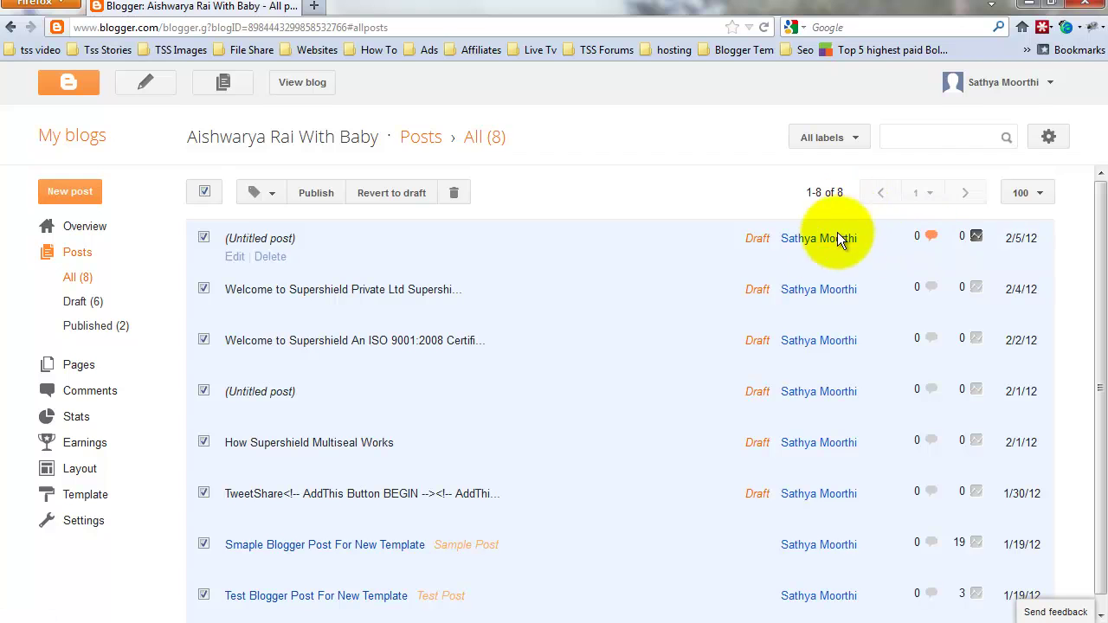
pyautogui.click(1043, 204)
pyautogui.click(1043, 205)
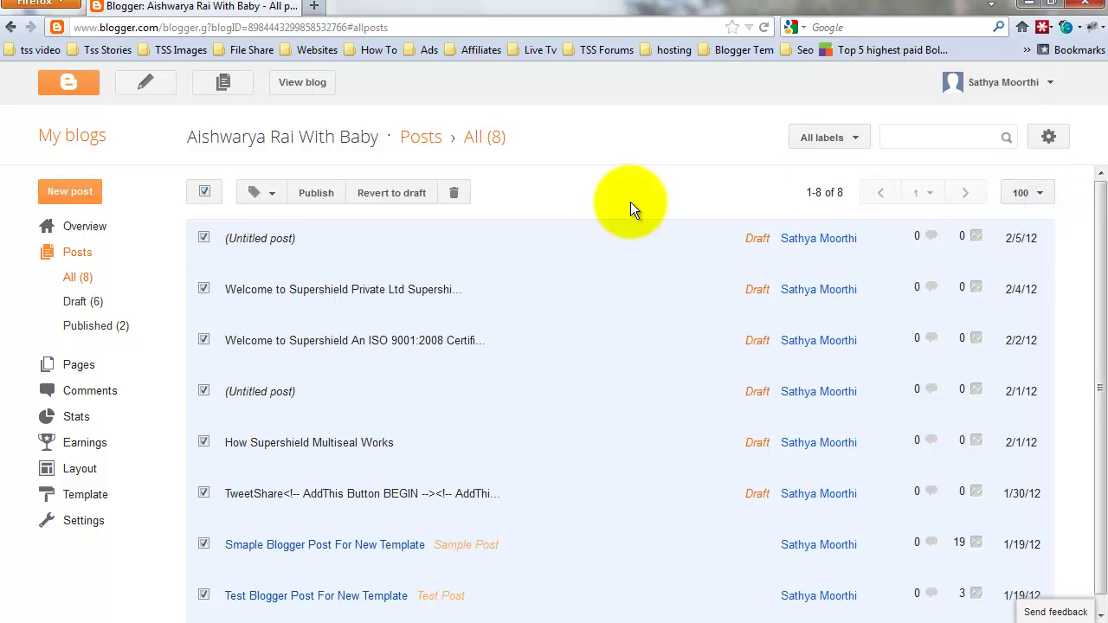
pyautogui.click(457, 189)
pyautogui.click(554, 302)
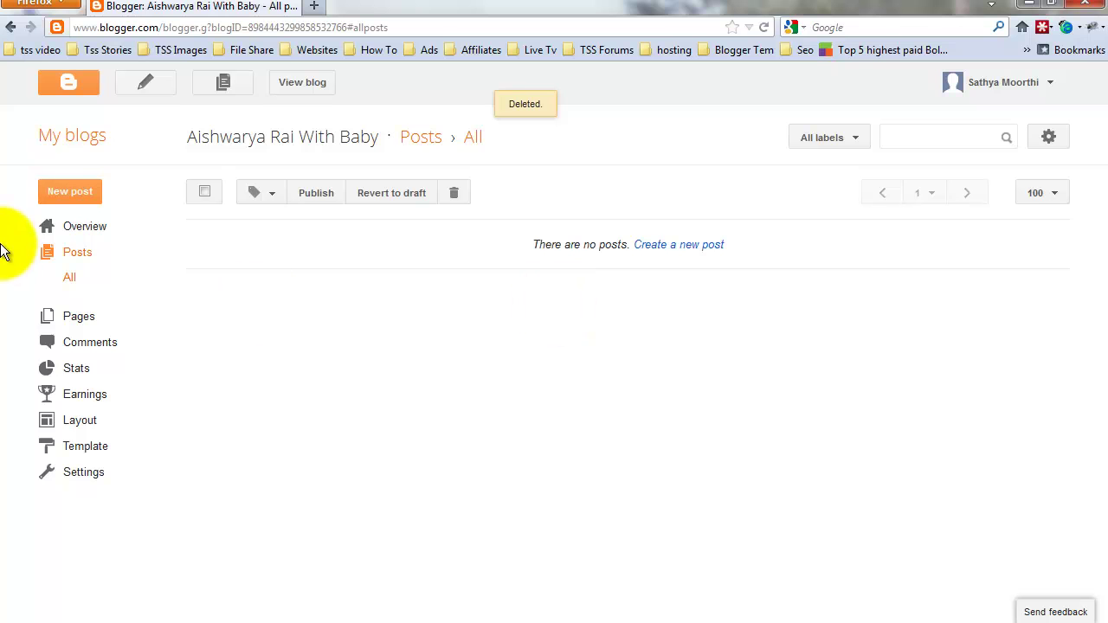
pyautogui.click(58, 149)
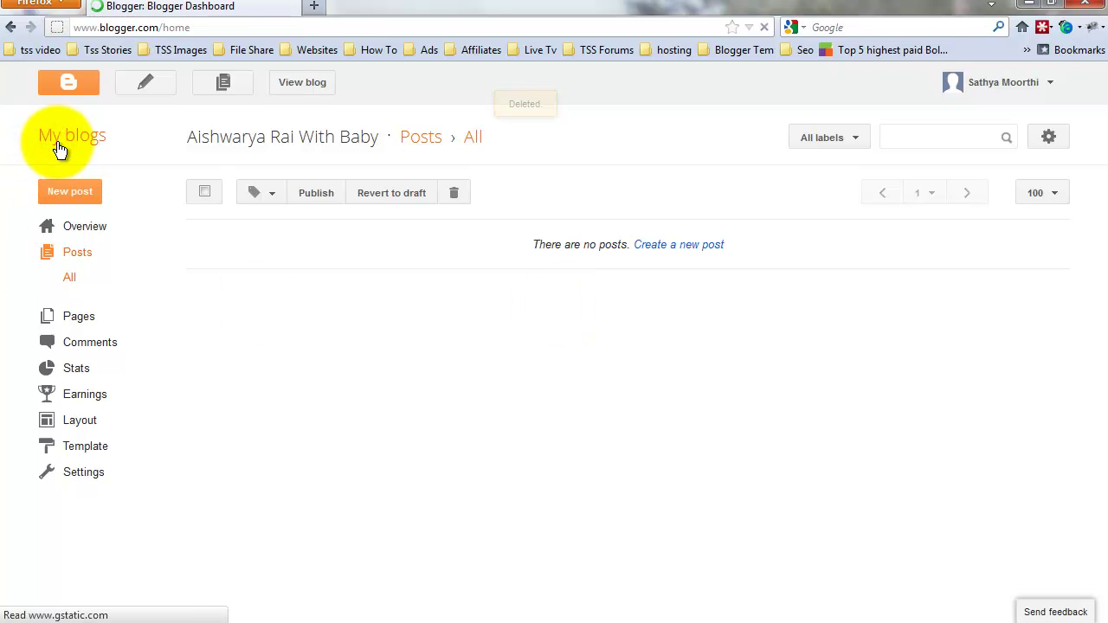